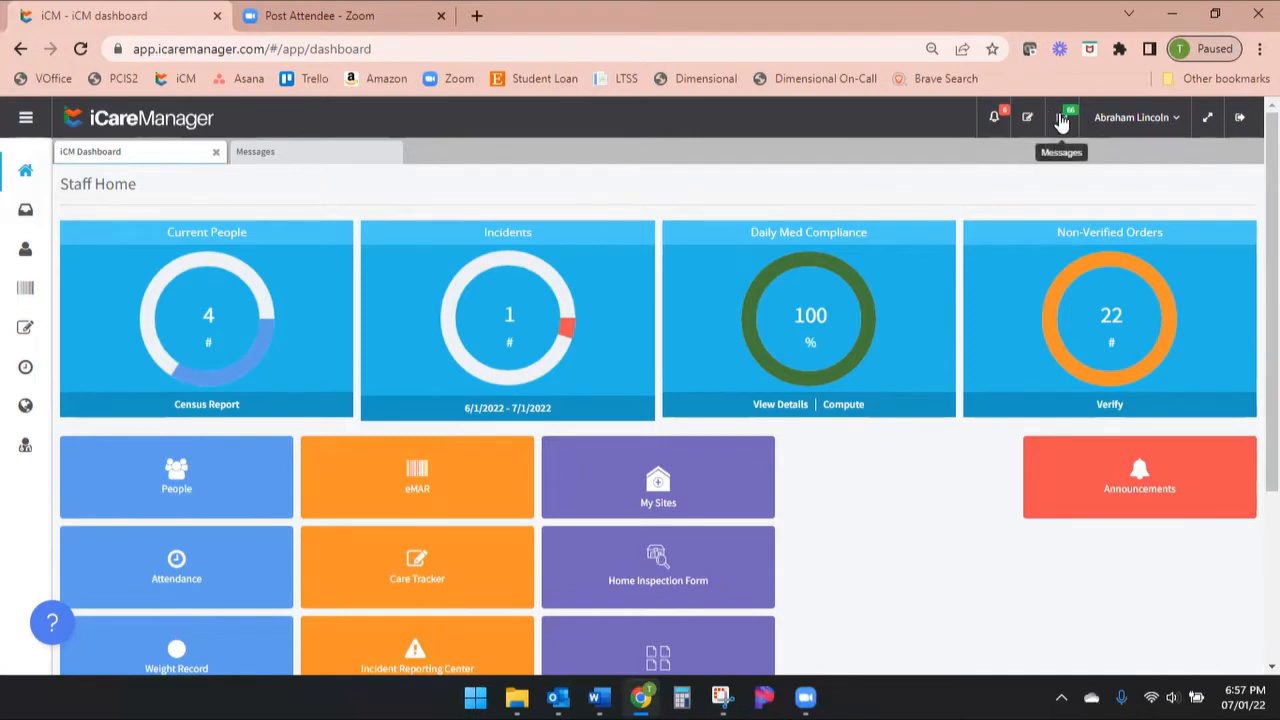
- Open the Follow Up Task message from the message board, read it, and close the message and the board
left_click(1062, 119)
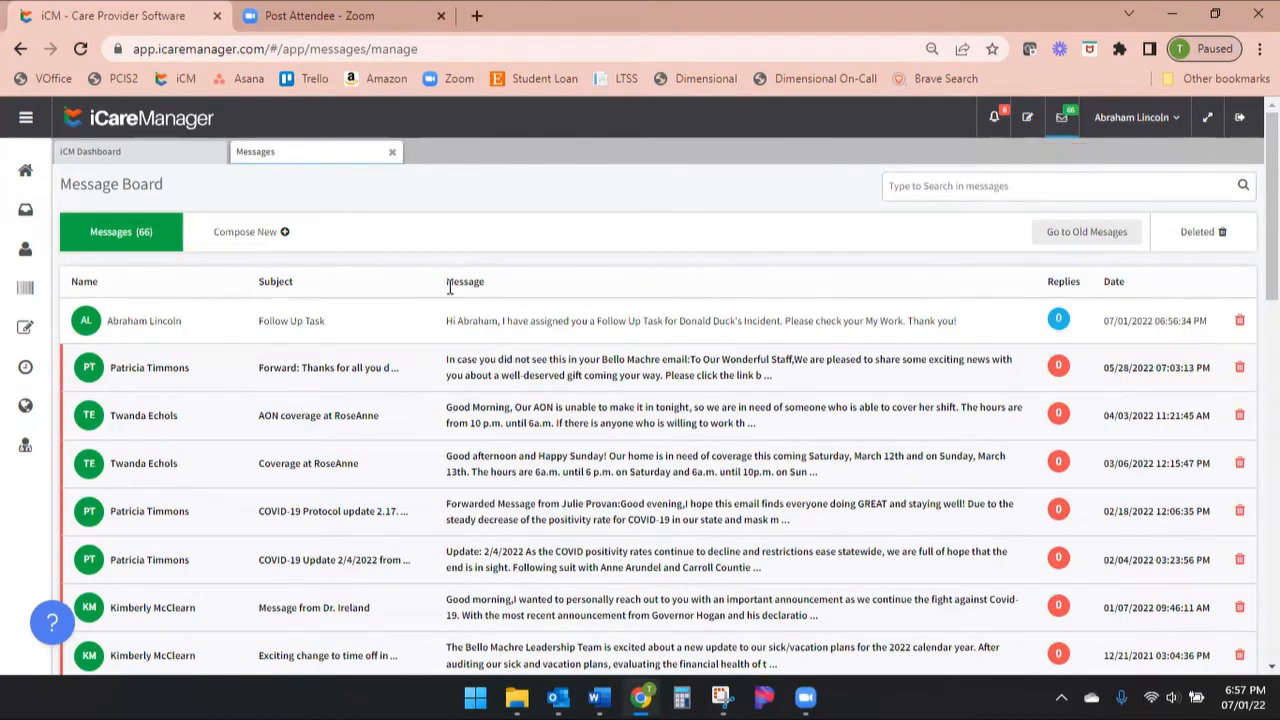
left_click(488, 322)
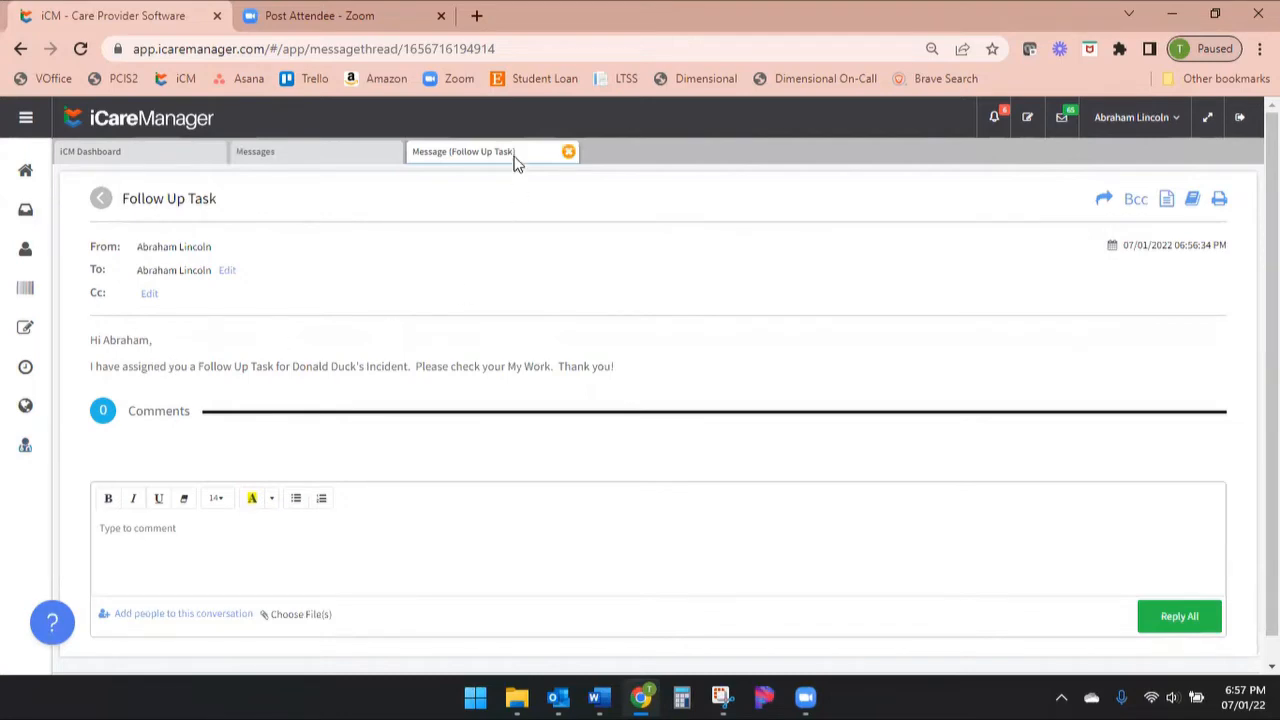
left_click(566, 157)
left_click(392, 155)
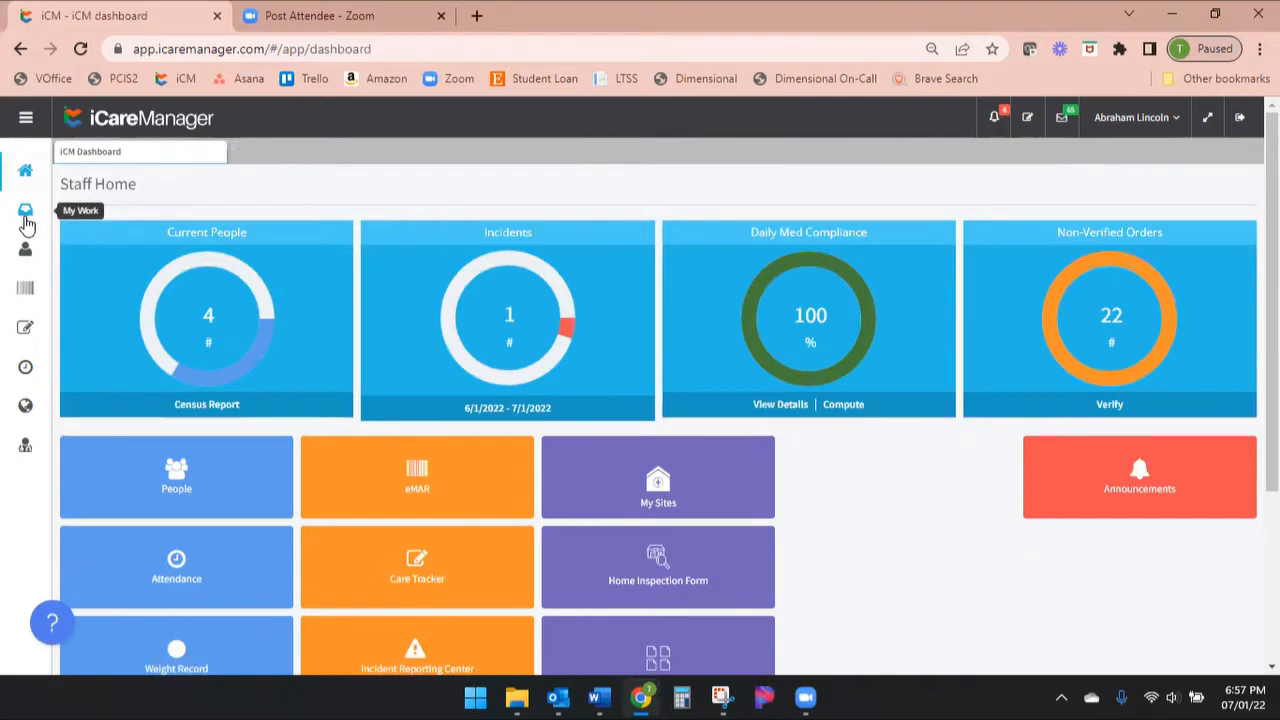
- Open the Shoes task in My Work and review its description
left_click(26, 215)
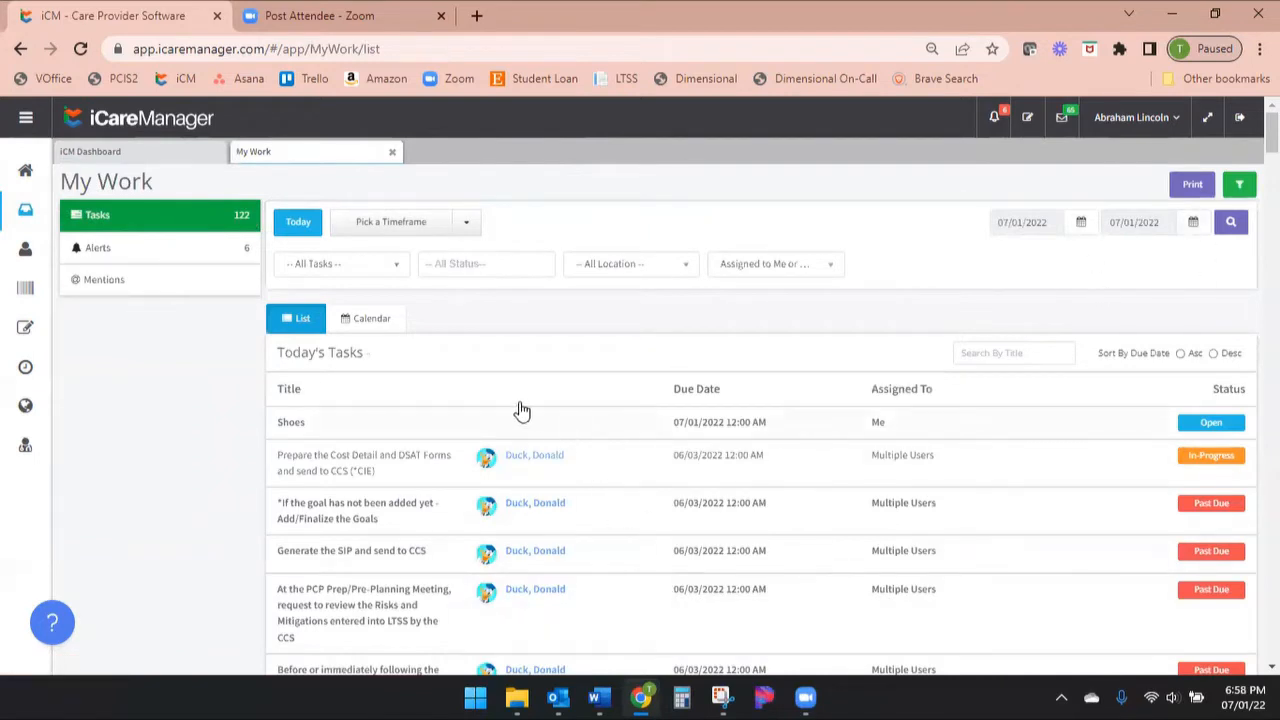
left_click(331, 429)
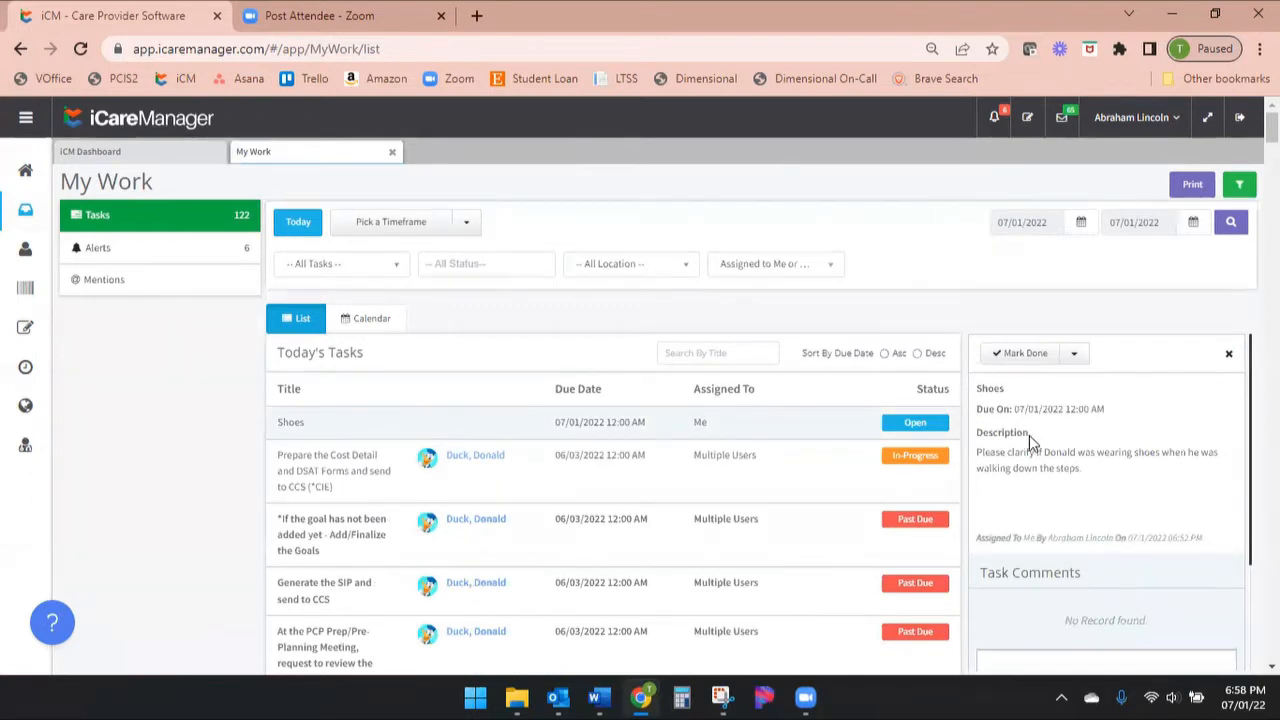
left_click_drag(979, 453, 1224, 476)
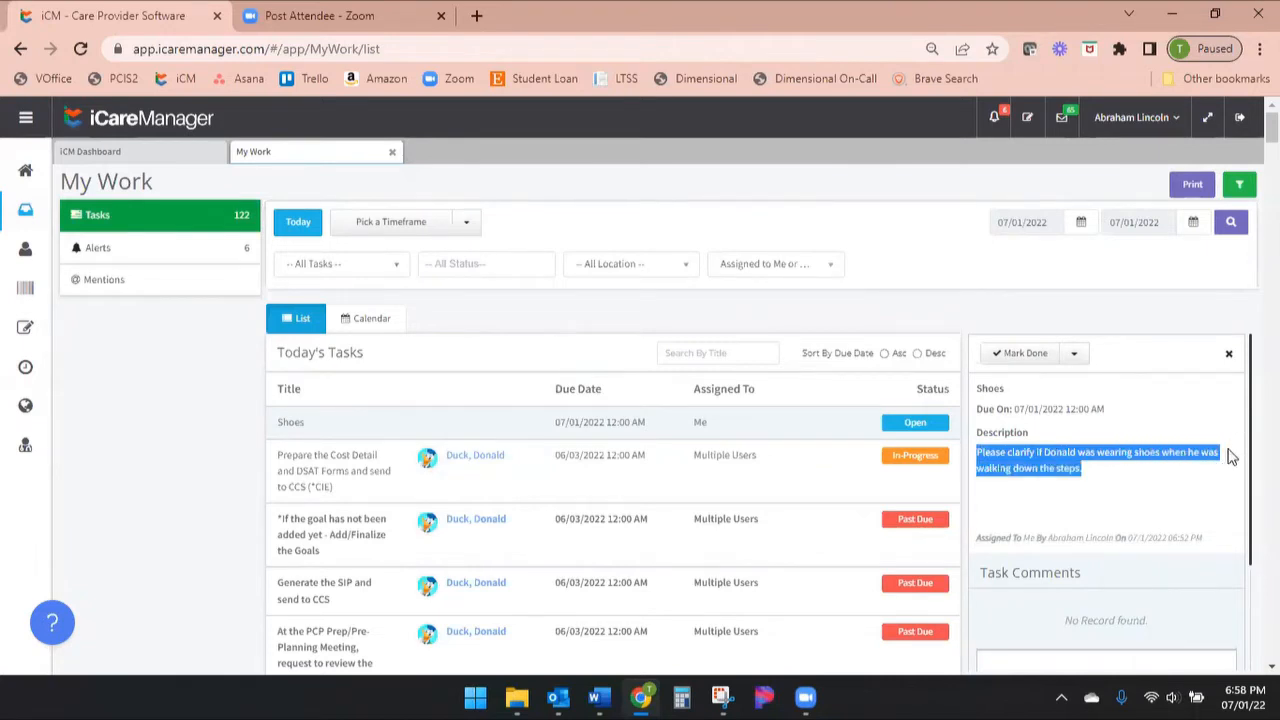
scroll(1136, 451, "down", 2)
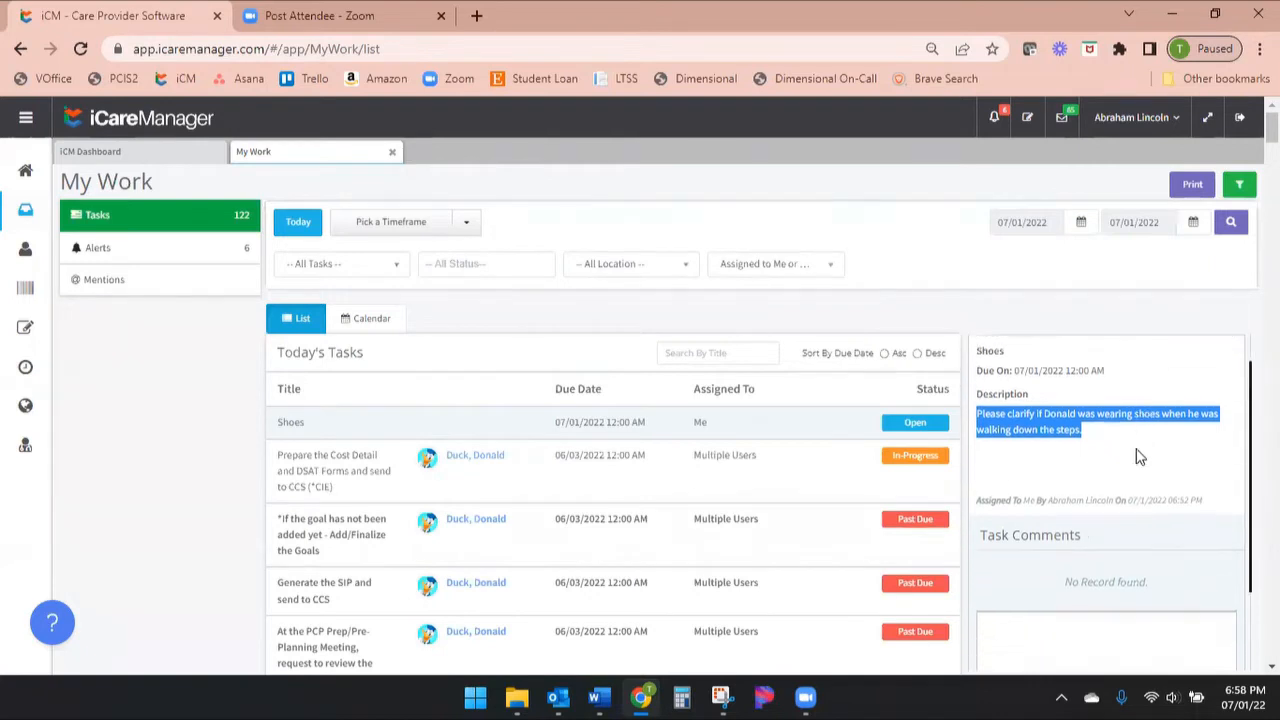
left_click(1002, 508)
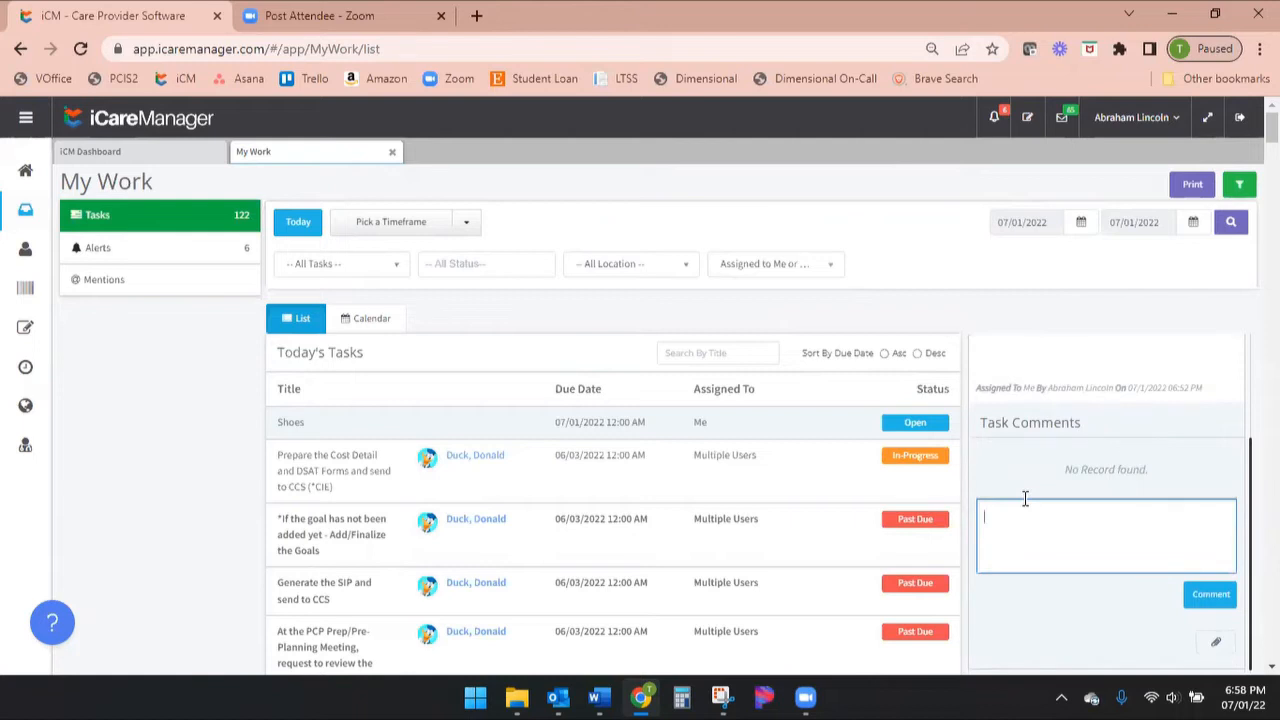
type("@")
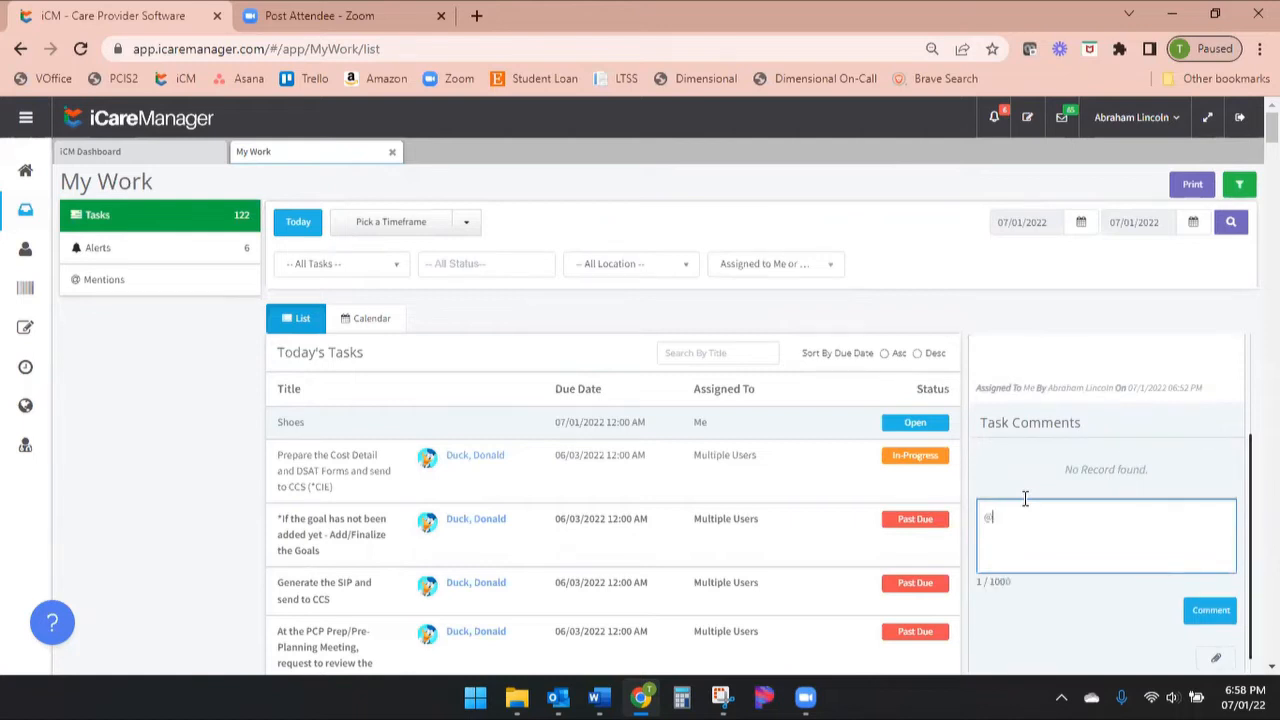
type("geo")
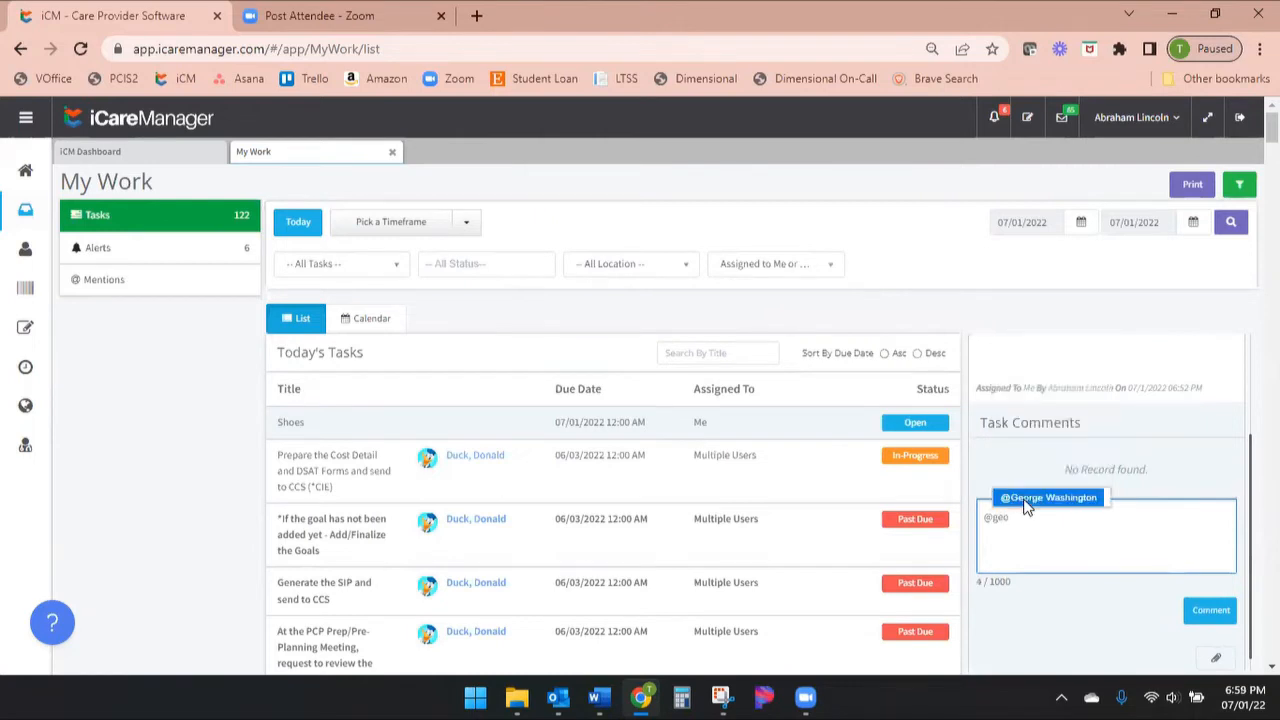
left_click(1025, 500)
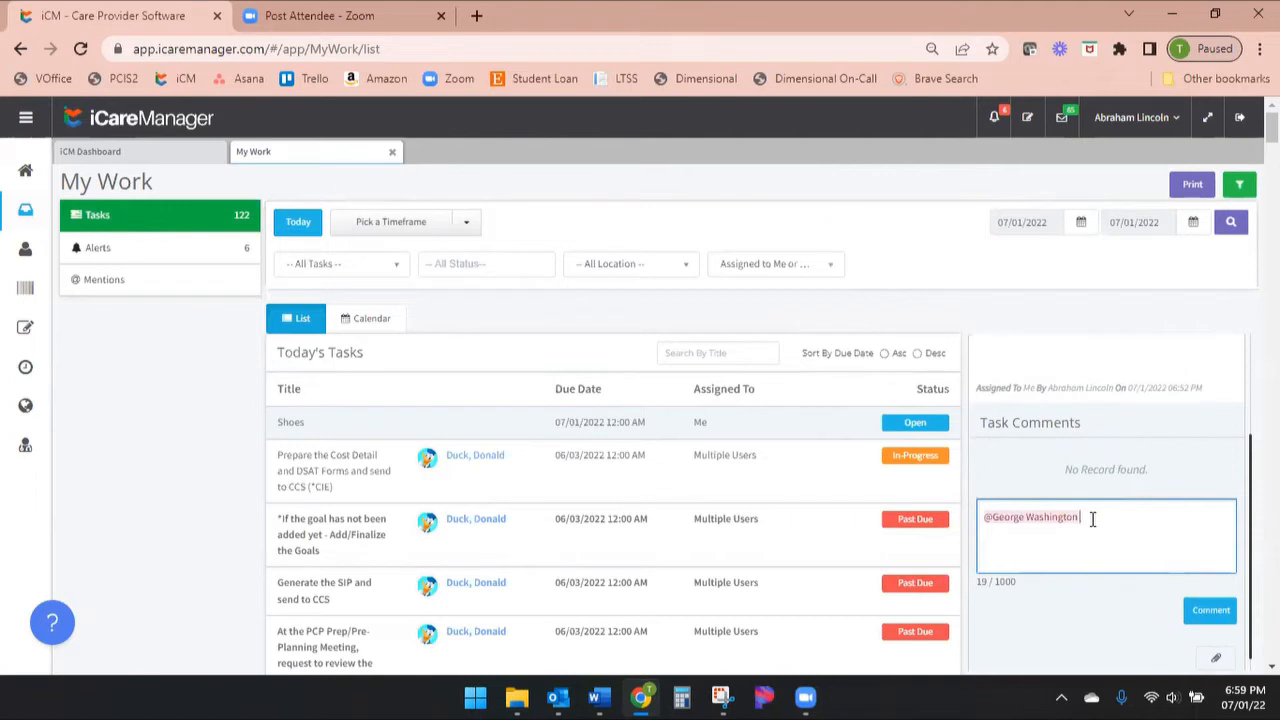
type("Donald was wearing his tennis shoes when he was walking down the steps.  ")
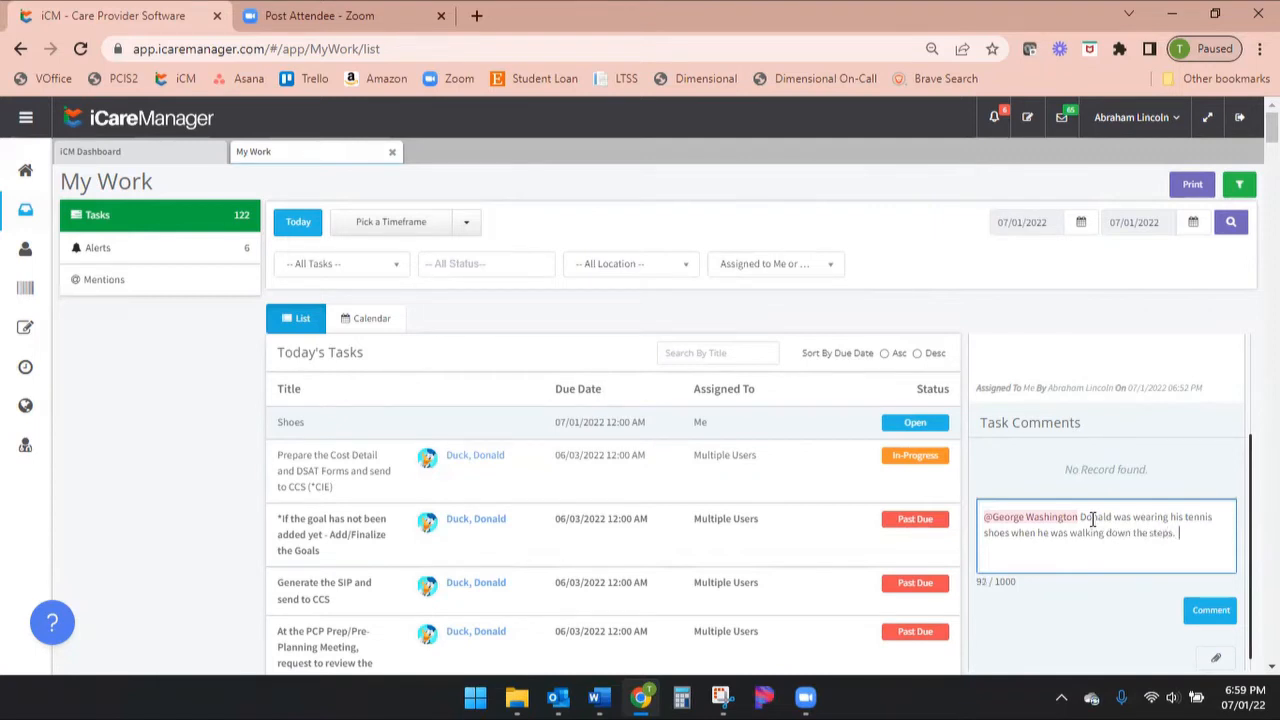
- Add "He wasn't carrying anything either." to the task comment and post it
type("He wasn't carrying anyuthi")
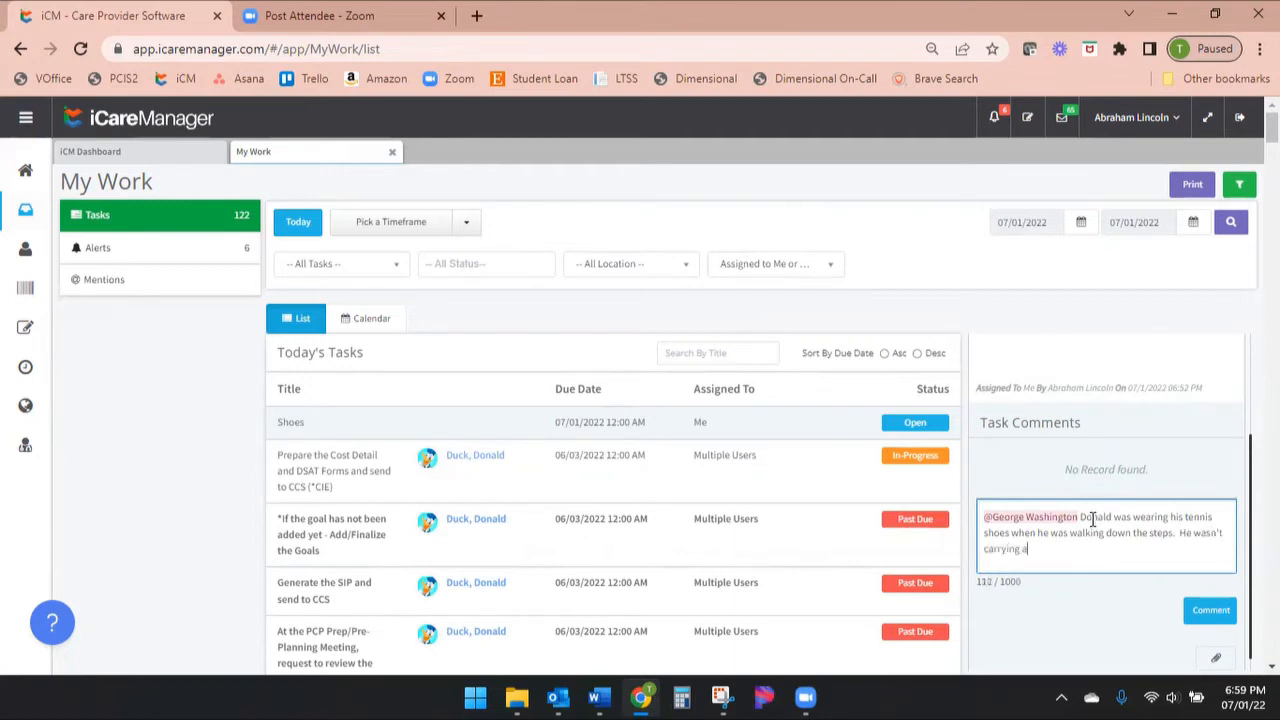
key("BackSpace")
key("BackSpace")
key("BackSpace")
key("BackSpace")
key("BackSpace")
key("BackSpace")
key("BackSpace")
type("anything a")
type("ither.")
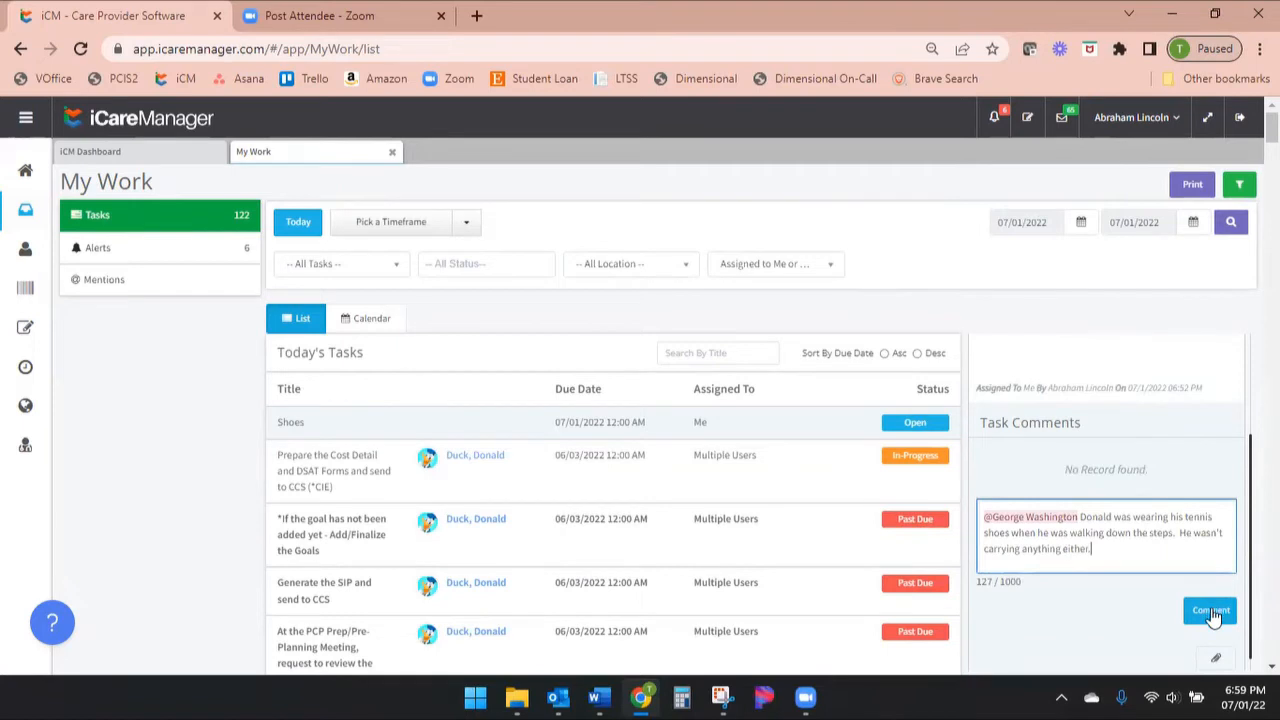
left_click_drag(1080, 517, 985, 517)
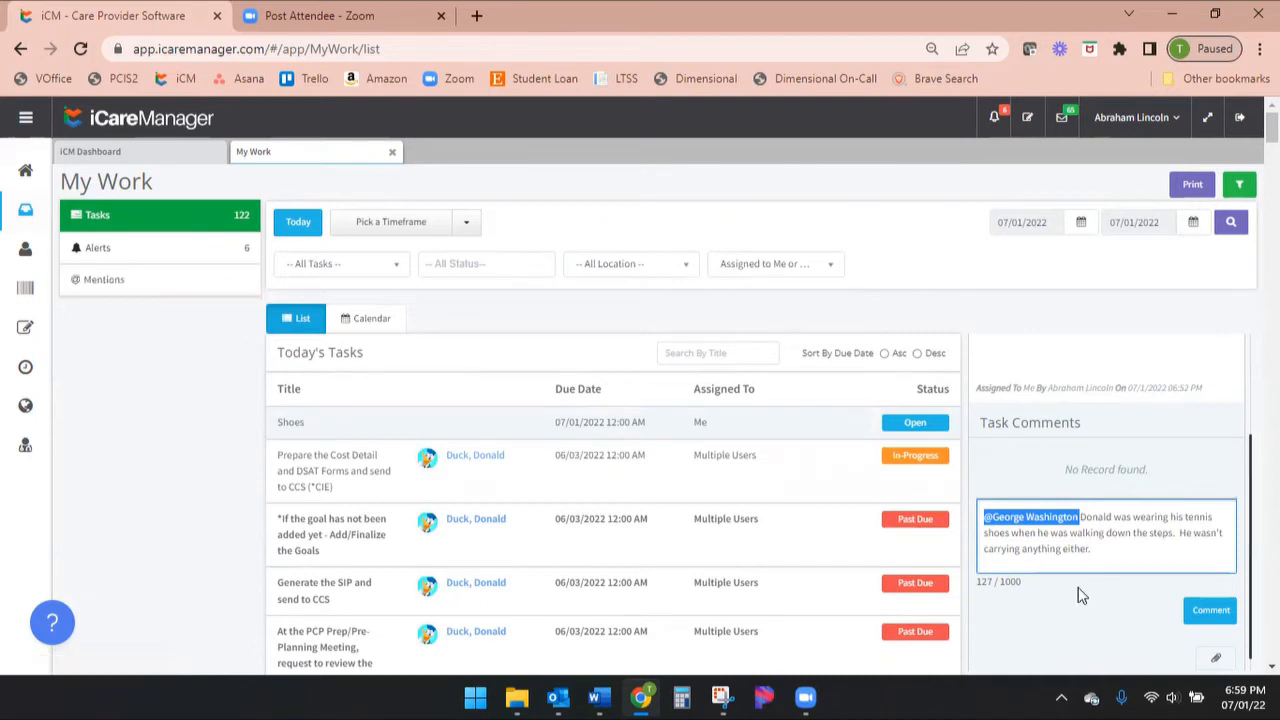
left_click(1227, 617)
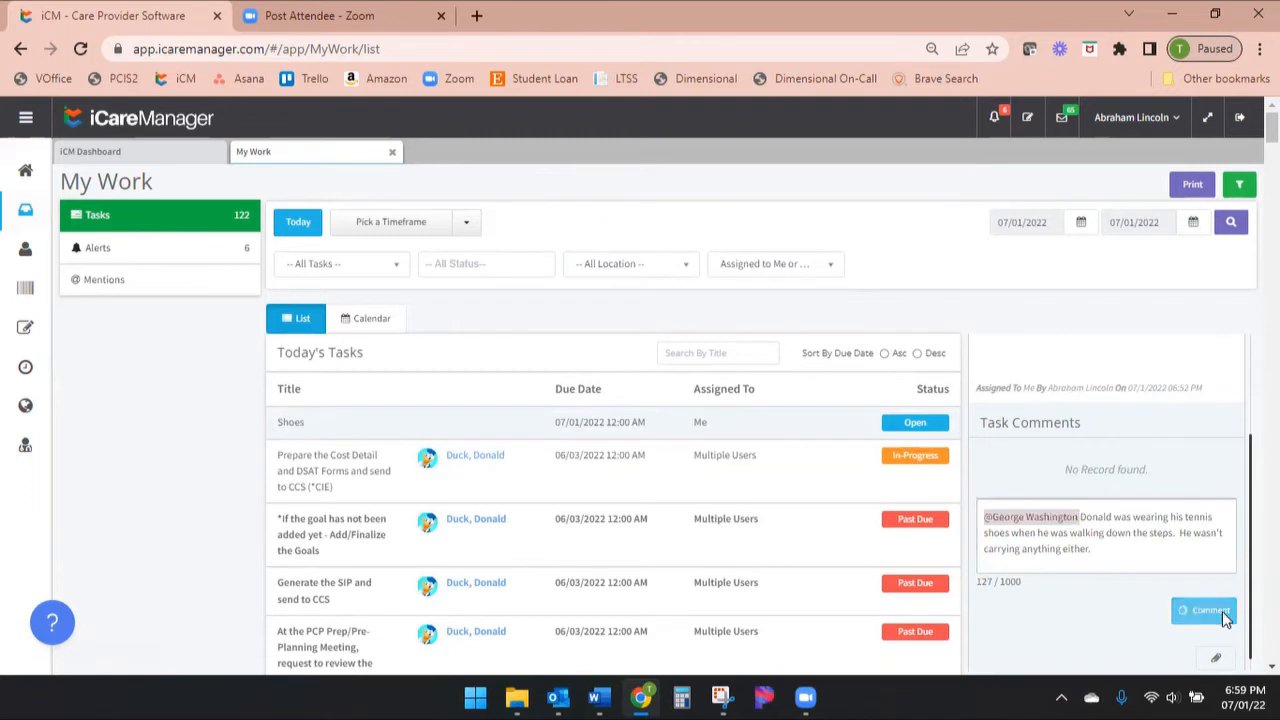
- Mark the Shoes task as done
scroll(1188, 555, "up", 1)
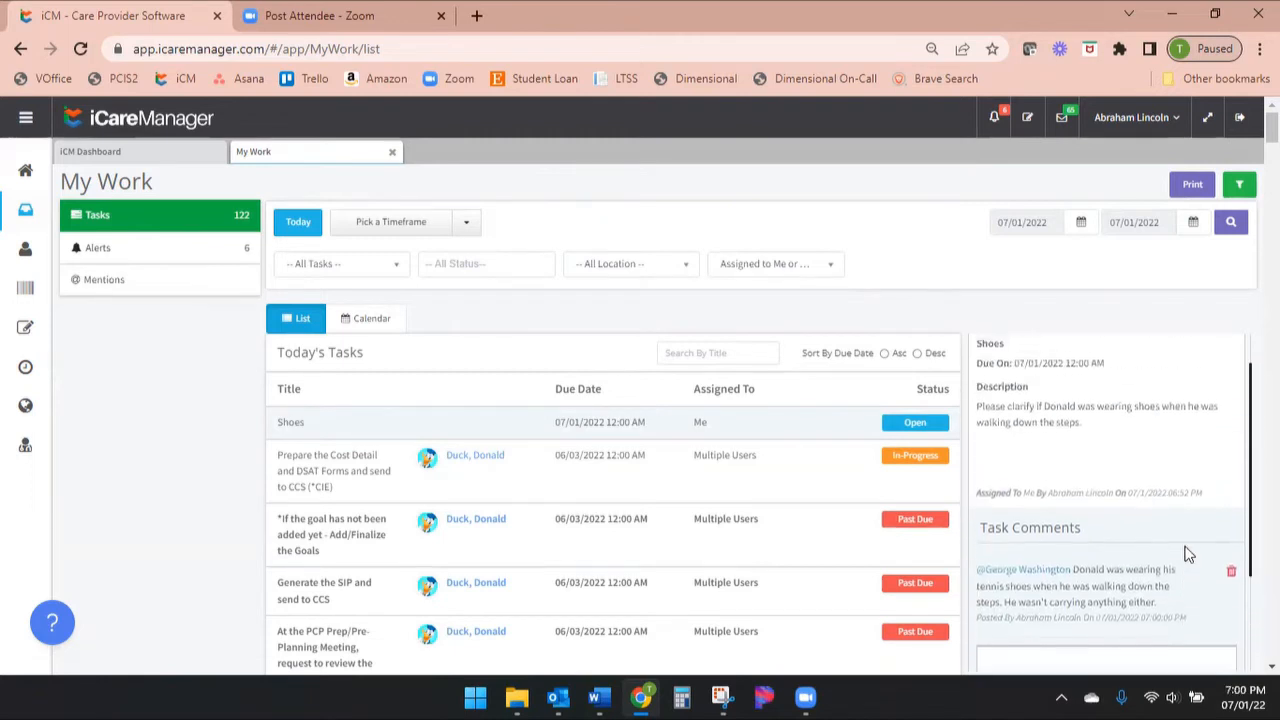
scroll(1088, 449, "up", 1)
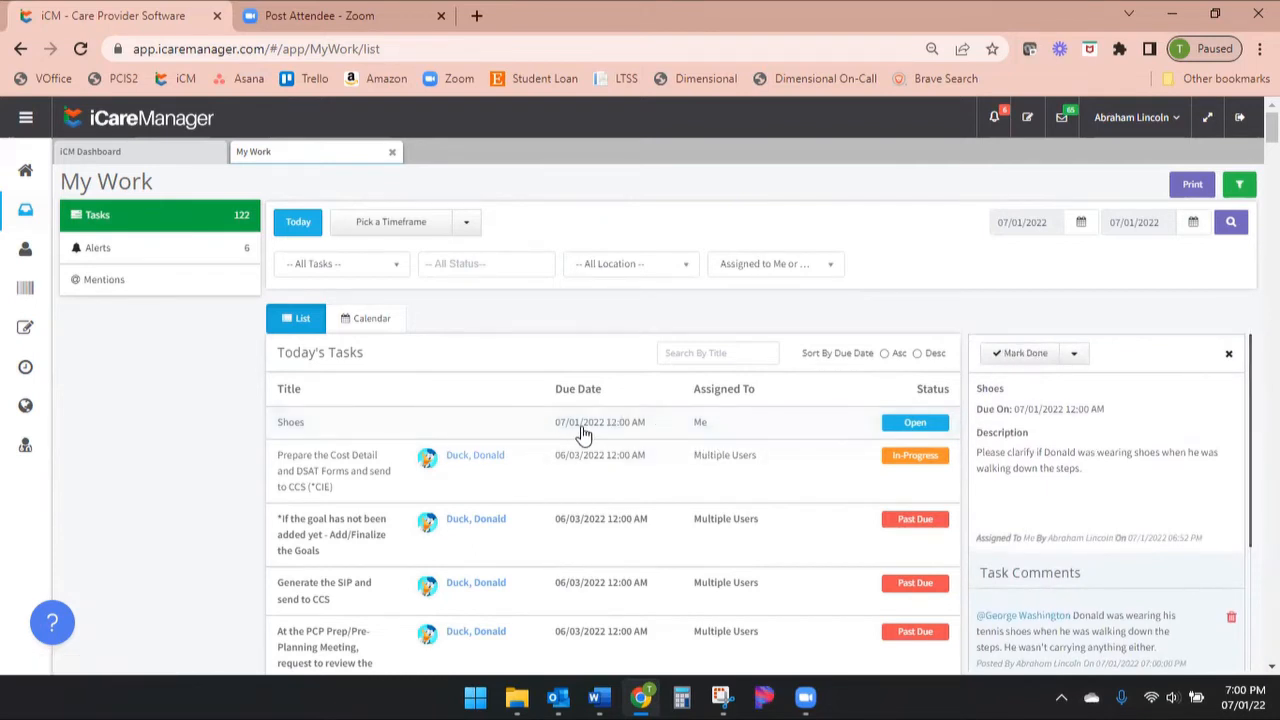
left_click(1028, 357)
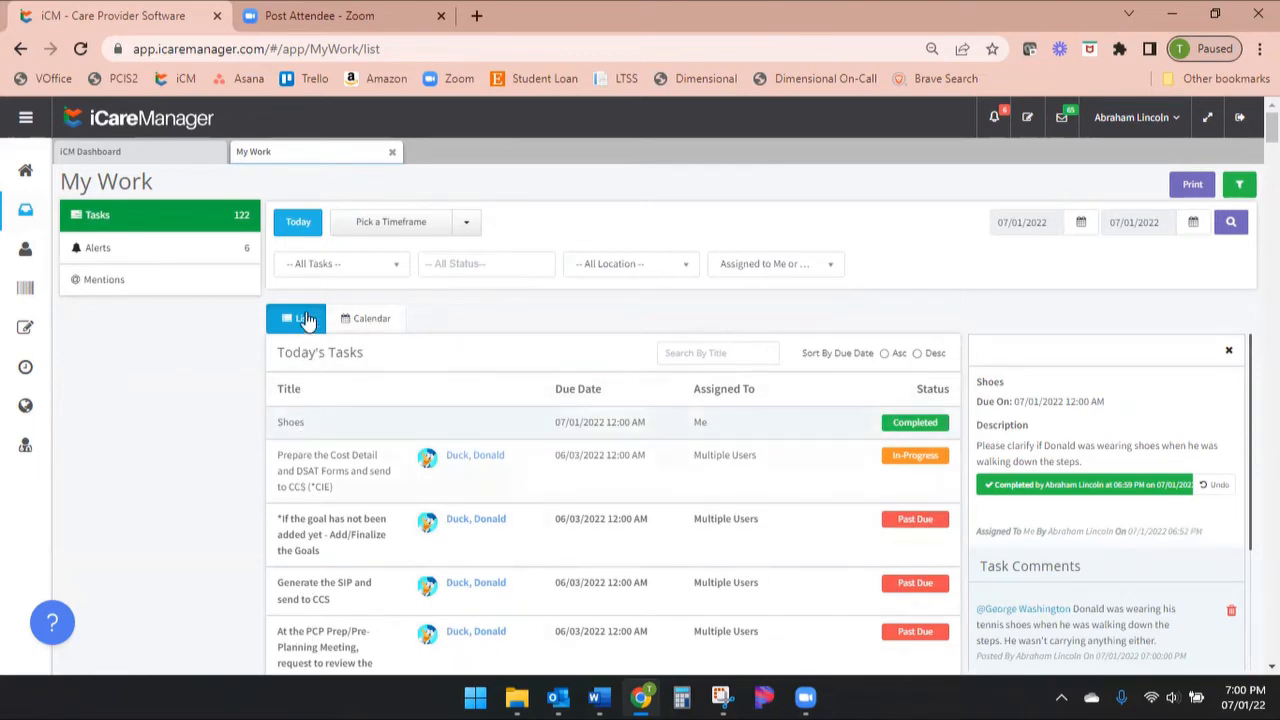
- View the tasks as a monthly calendar, browse ahead to September 2022 and back to July, and return to the task list
left_click(388, 320)
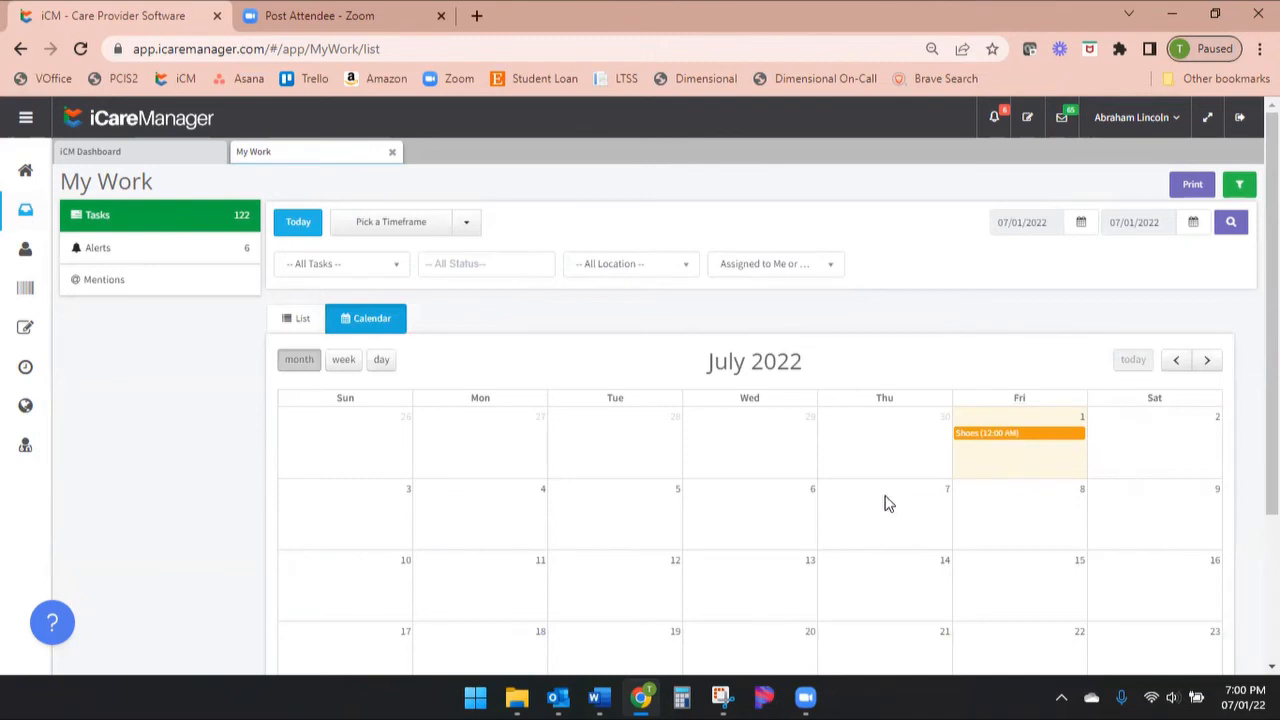
scroll(883, 503, "down", 1)
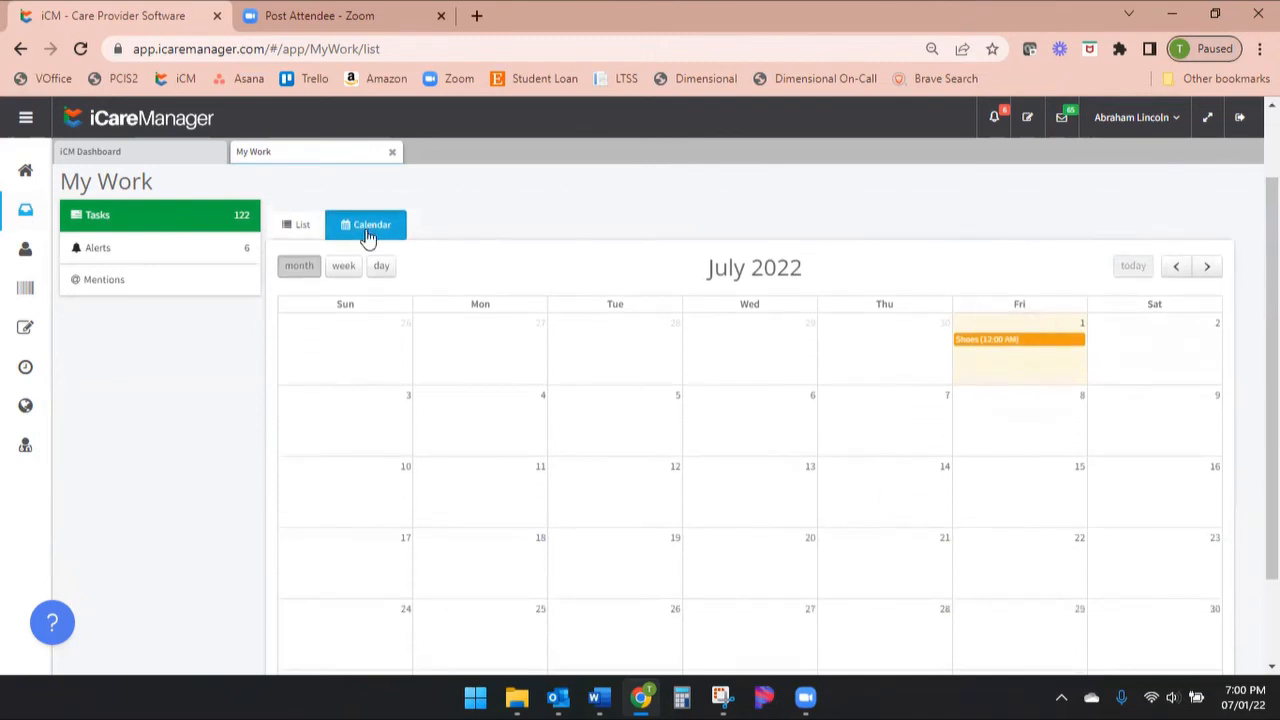
left_click(1207, 266)
left_click(1208, 267)
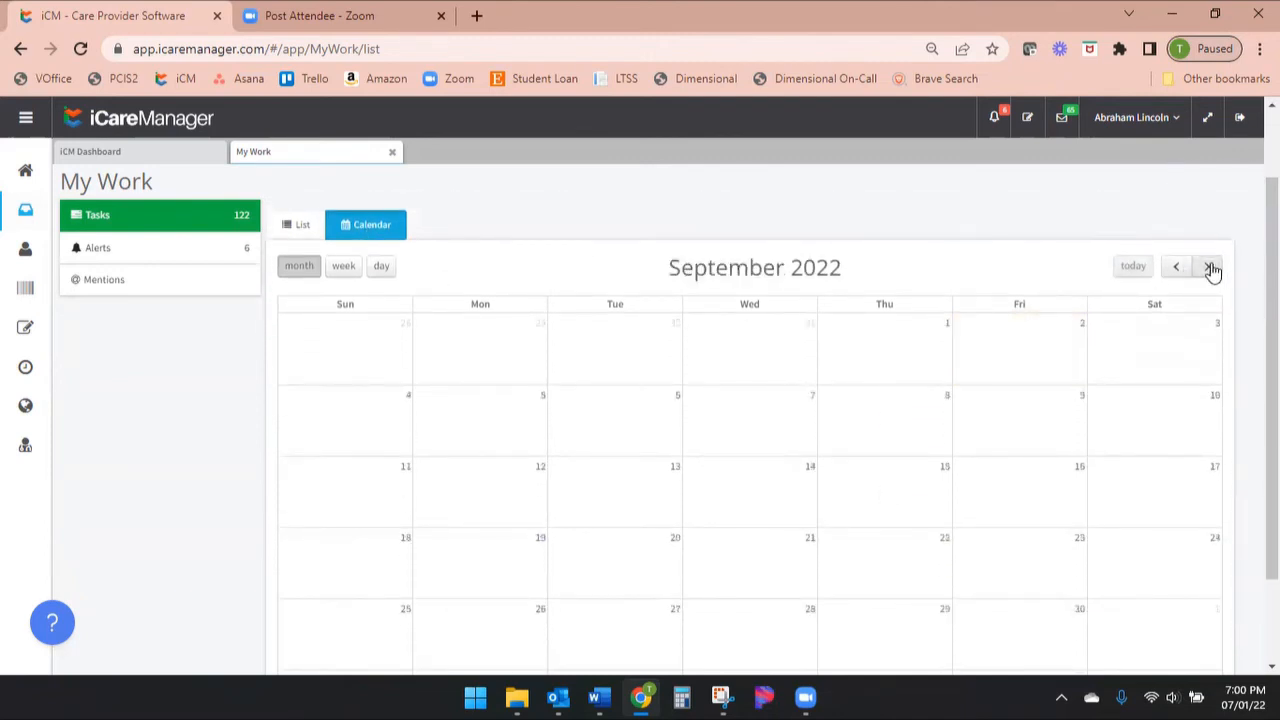
left_click(1177, 266)
left_click(1177, 266)
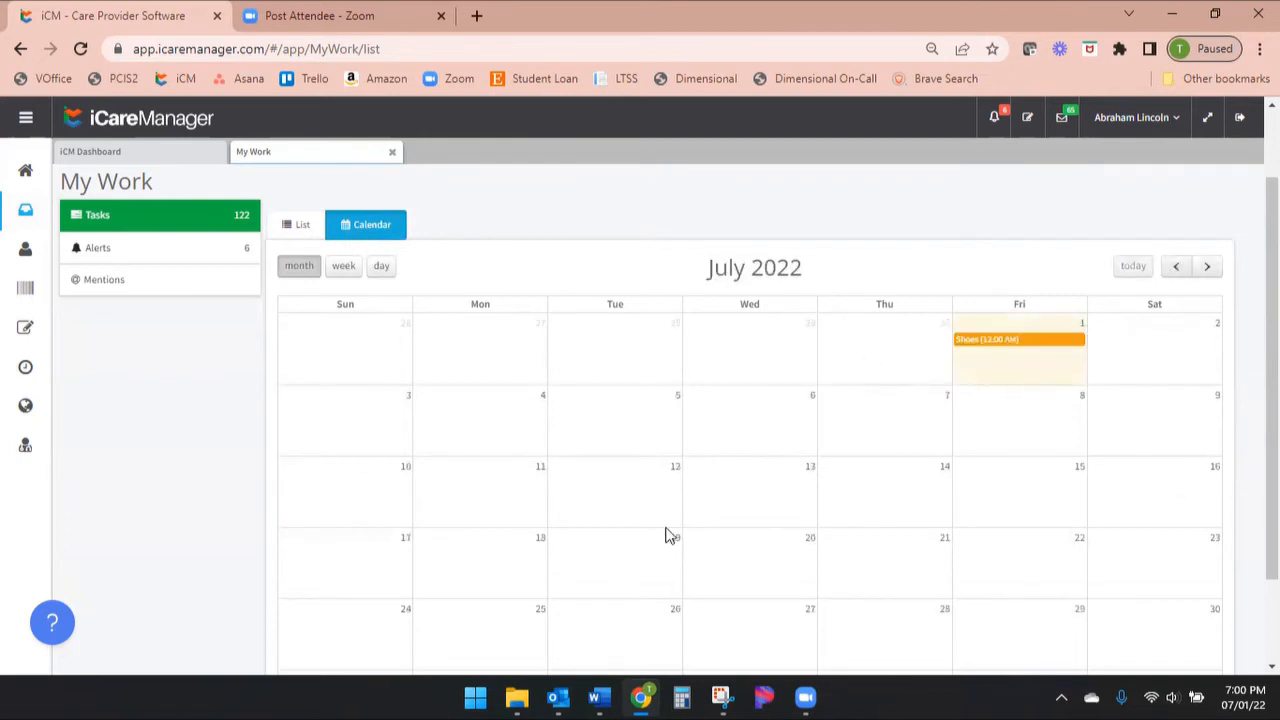
left_click(297, 230)
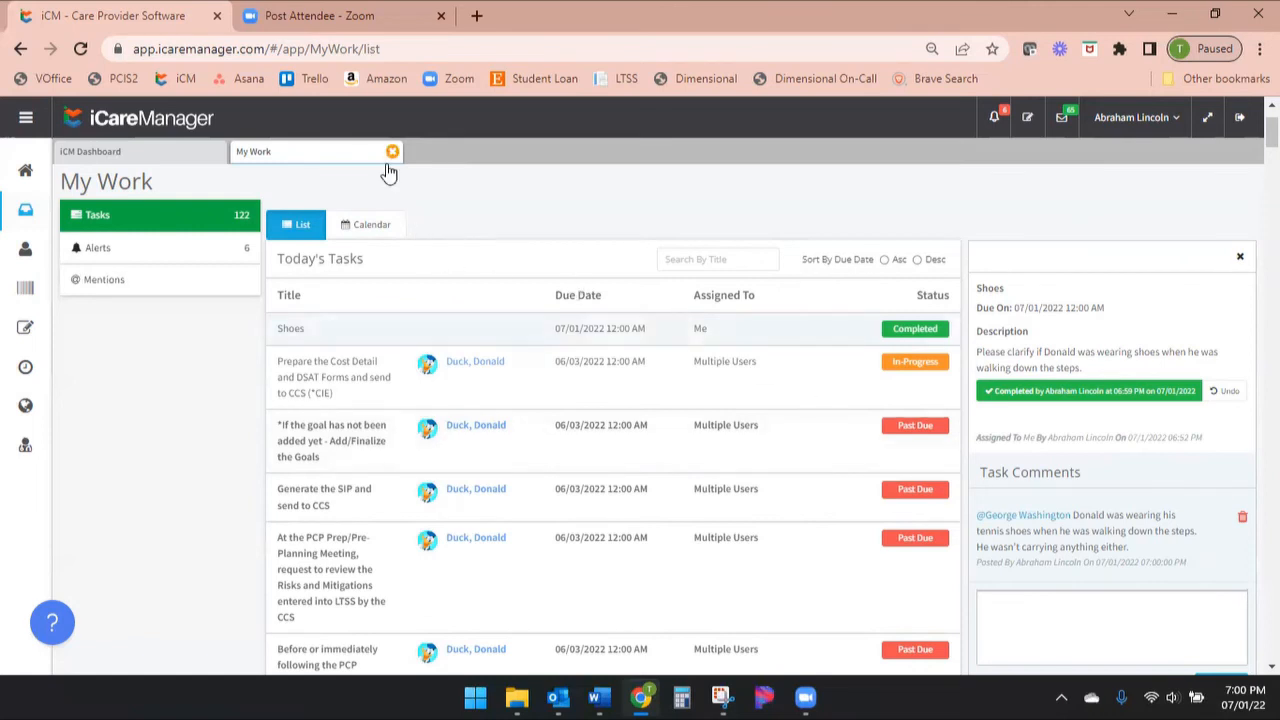
- Reopen the Follow Up Task message to view its reply area, and close the message and the message board
left_click(1062, 120)
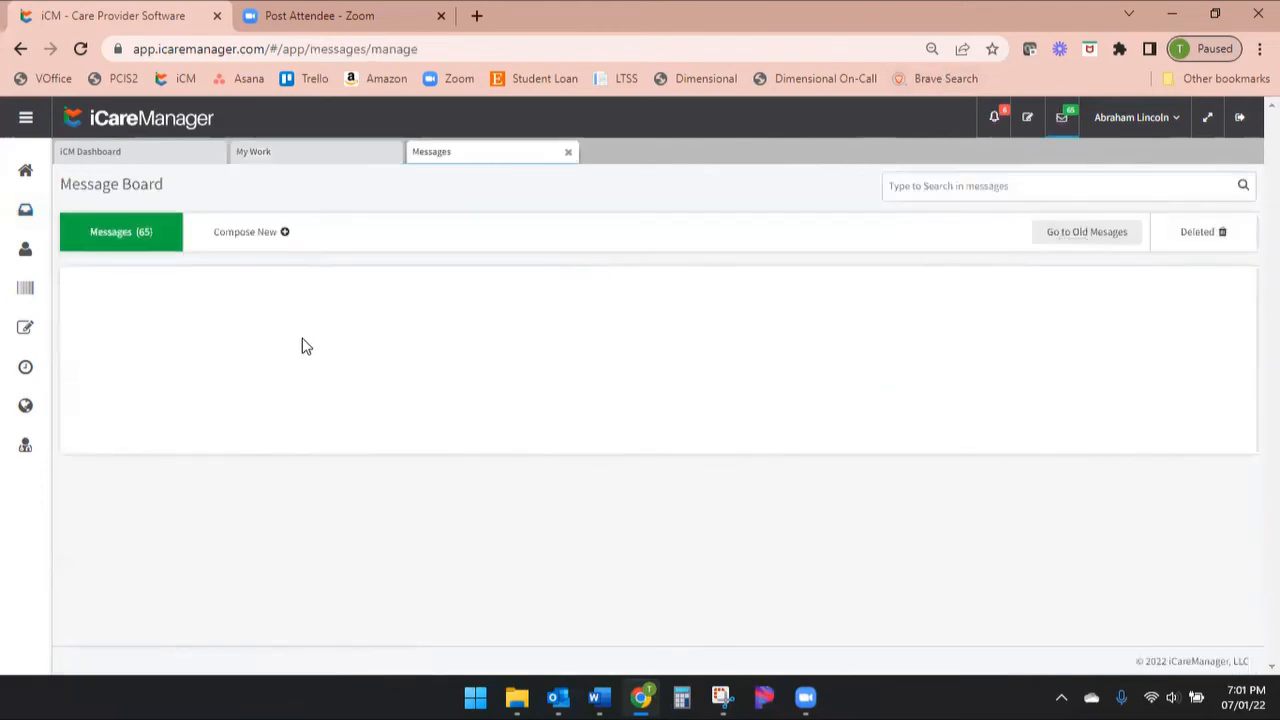
left_click(514, 328)
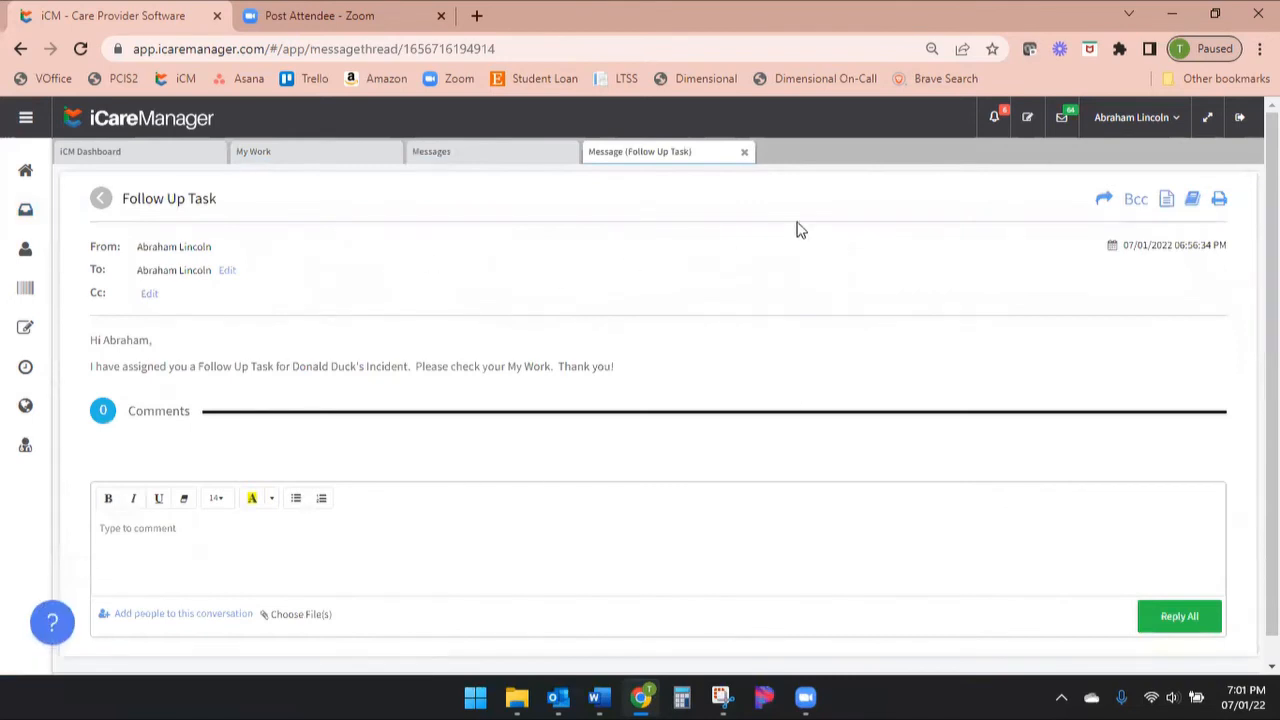
left_click(137, 527)
left_click(745, 155)
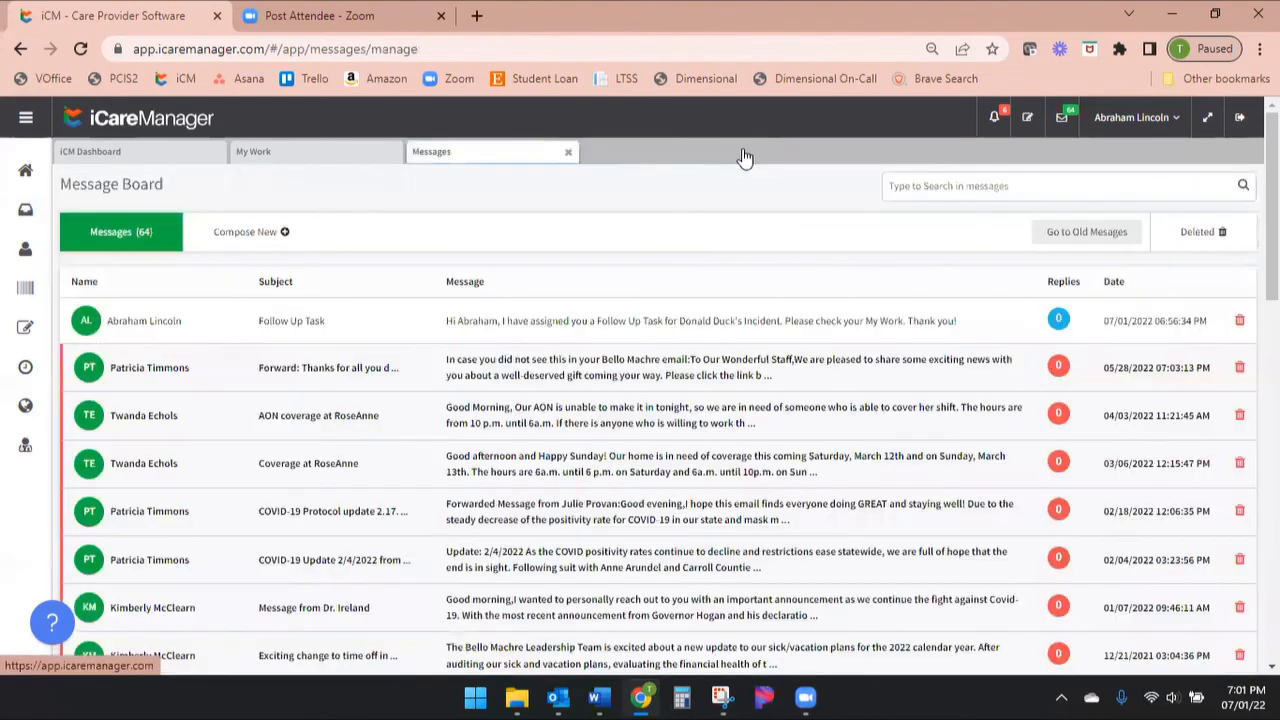
left_click(568, 152)
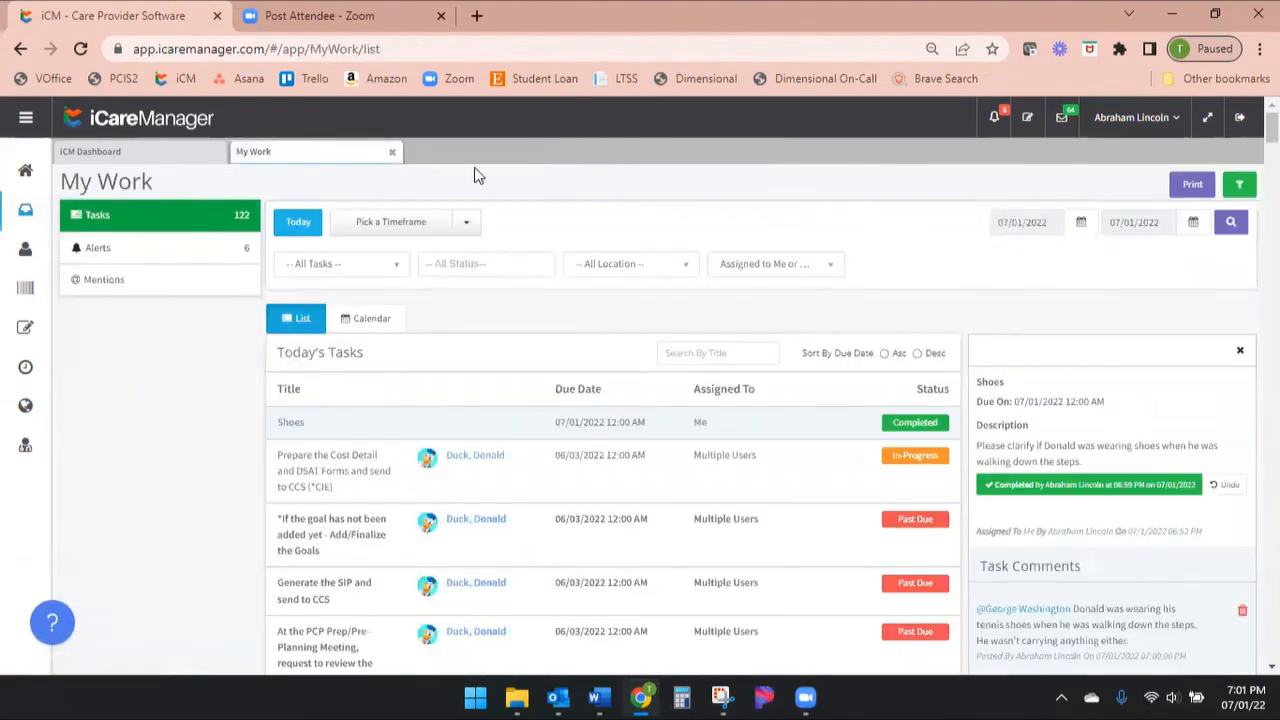